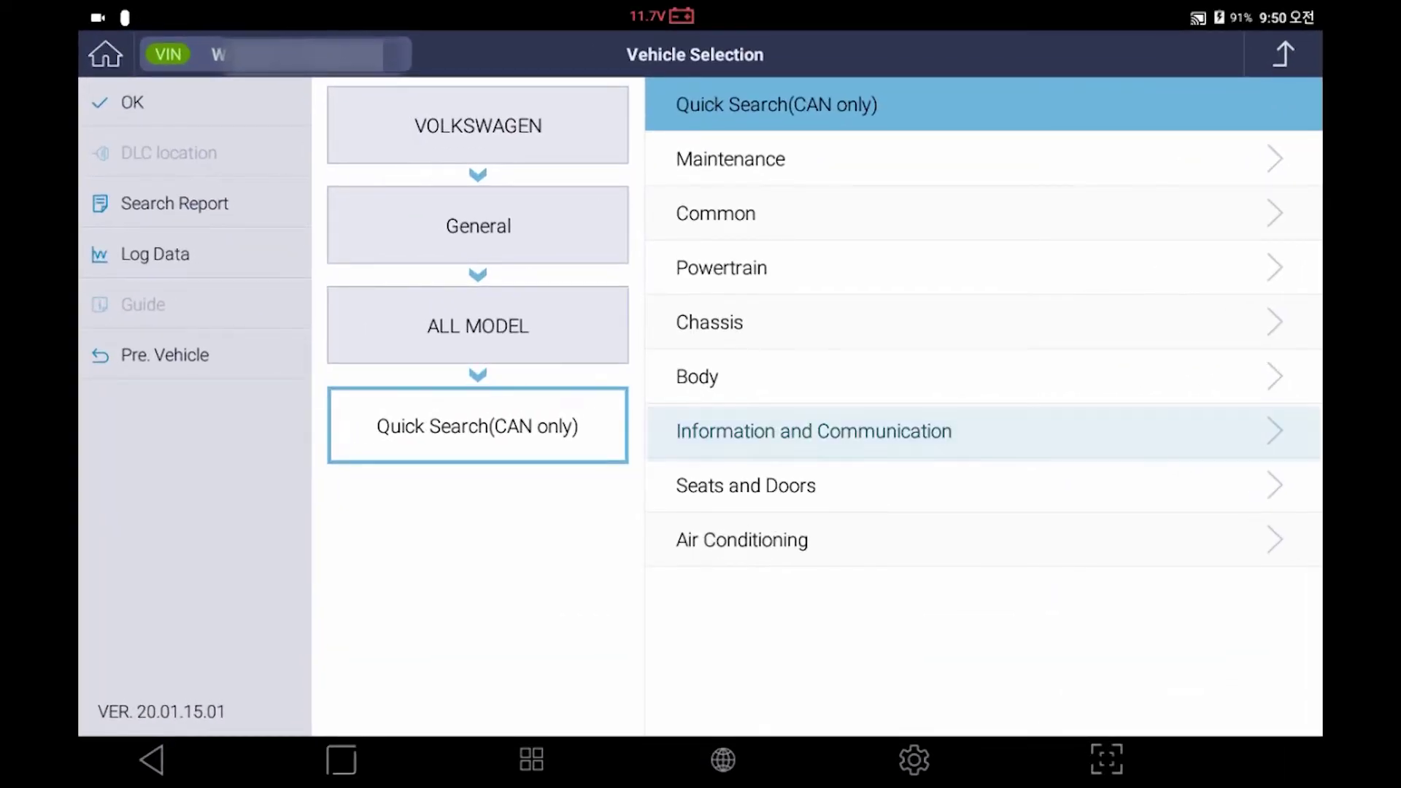
# Connect to the A5 Front sensors Driver Assistance module under Information and Communication.
pyautogui.click(862, 427)
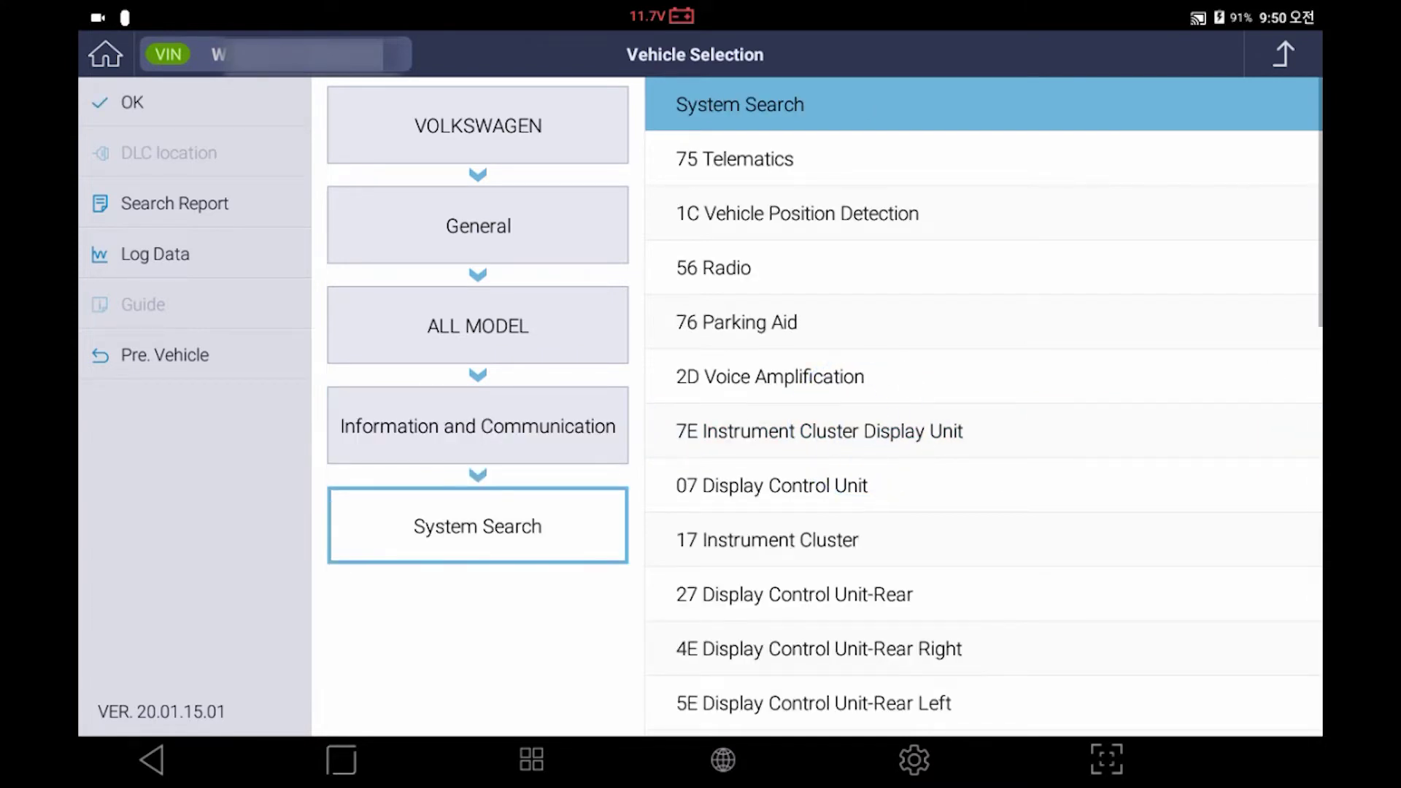
pyautogui.scroll(-8, 984, 408)
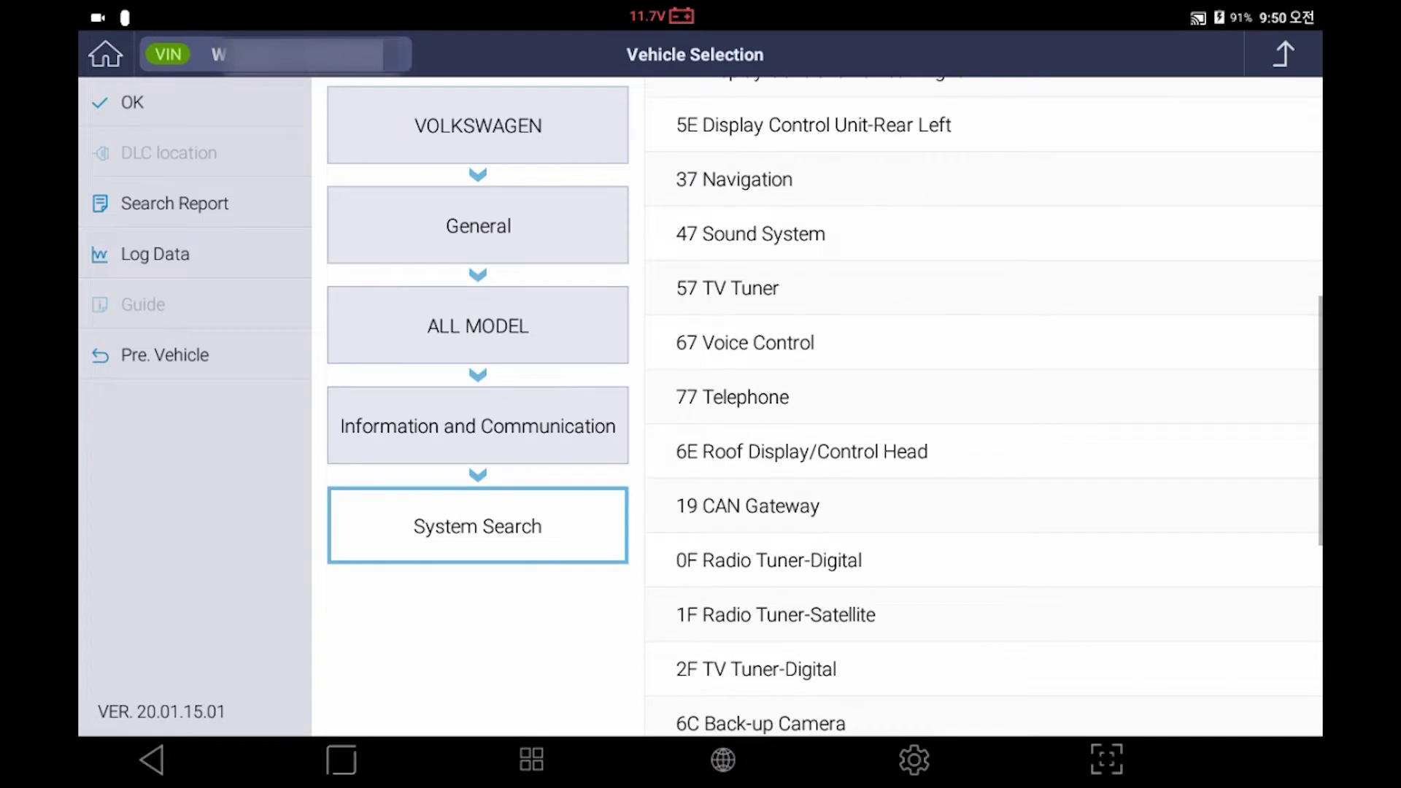
pyautogui.scroll(-6, 984, 408)
pyautogui.click(861, 710)
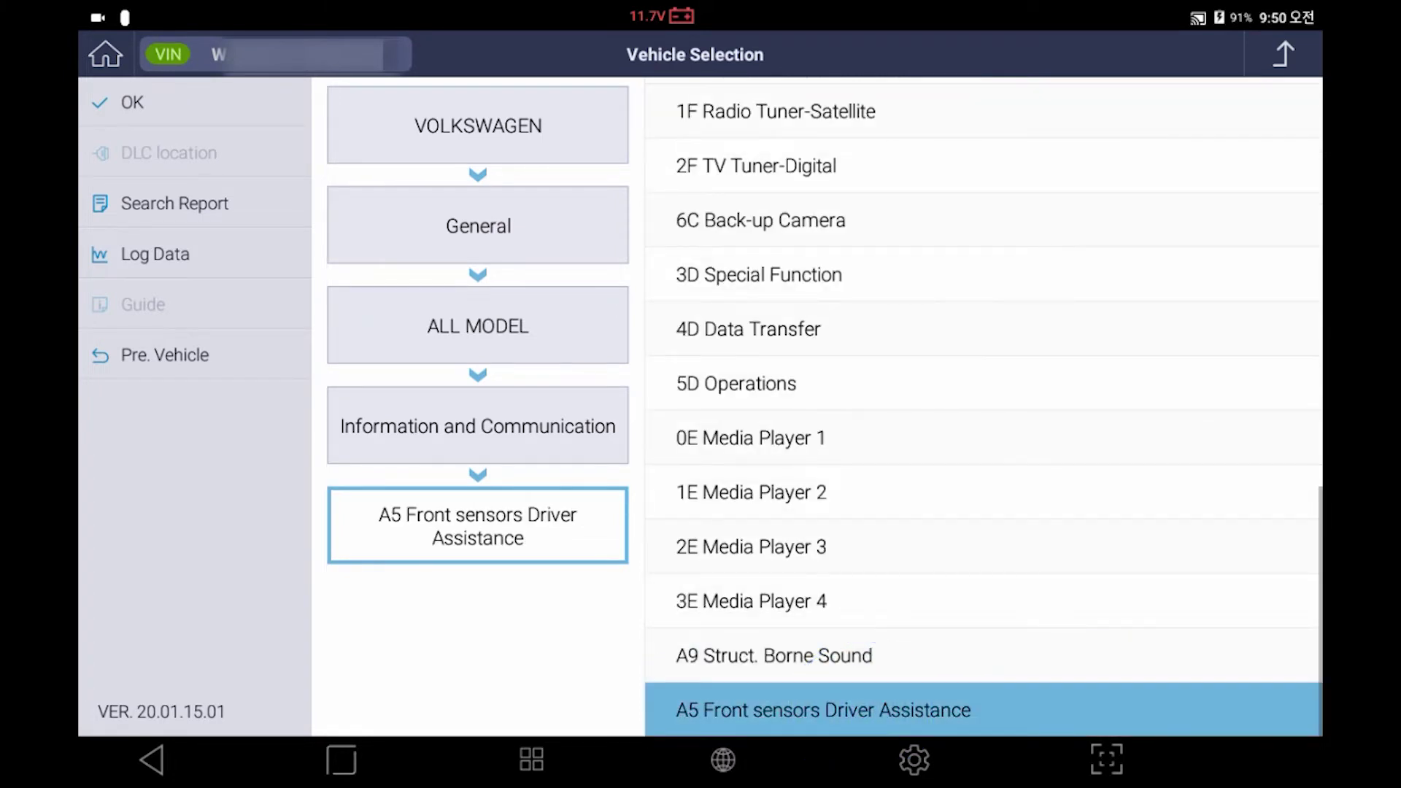
pyautogui.click(122, 105)
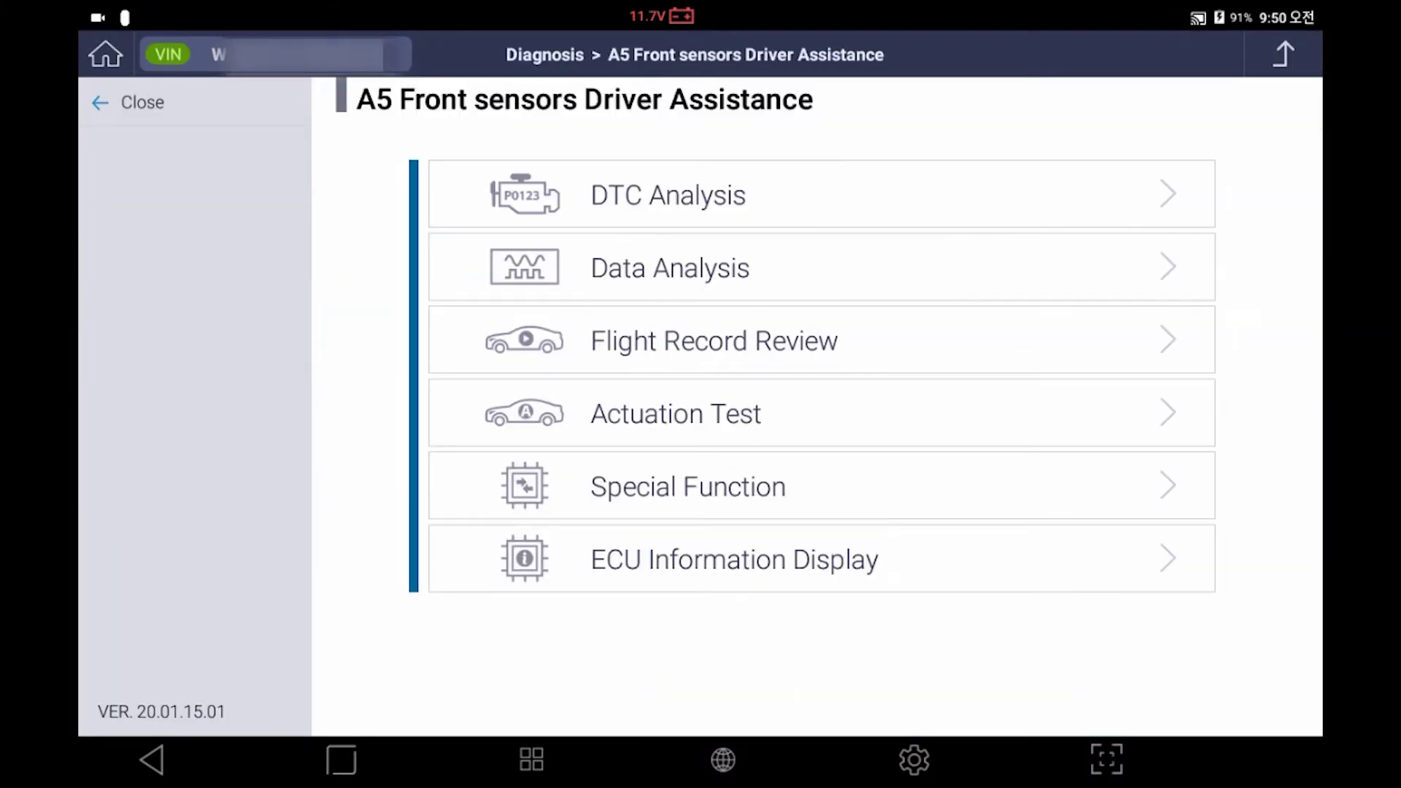
# Open the module's Special Function > Calibrate Control Unit procedure for the front camera.
pyautogui.click(688, 486)
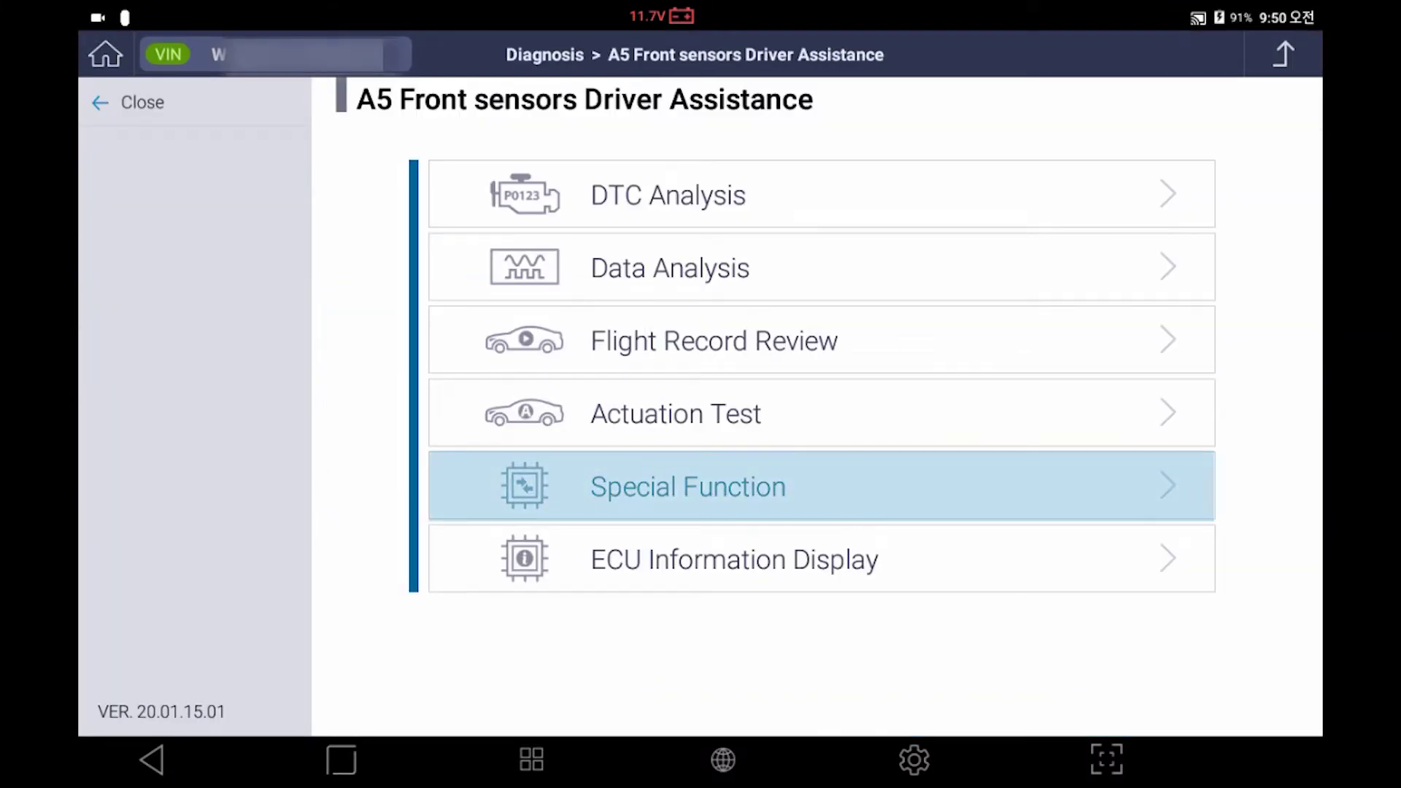
pyautogui.click(746, 485)
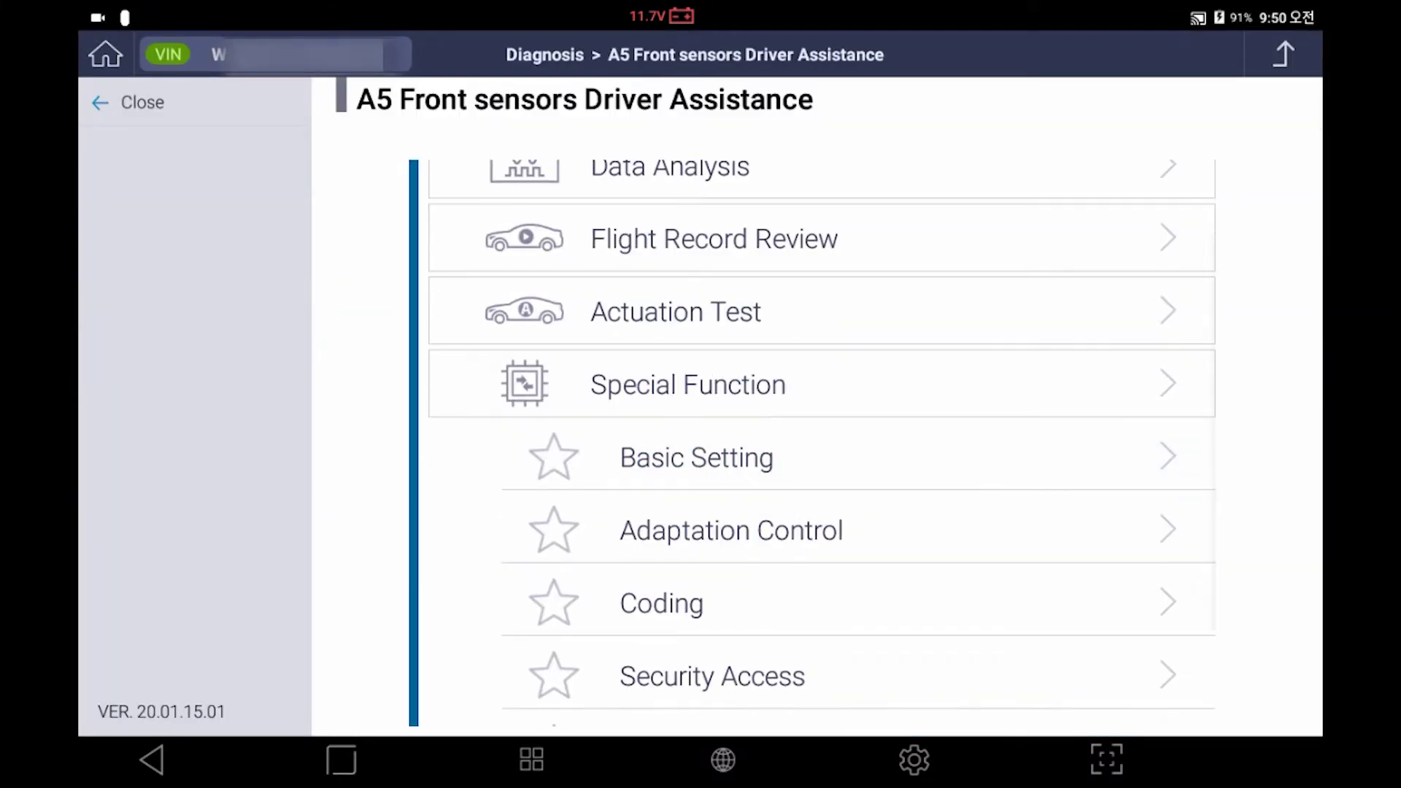
pyautogui.scroll(-2, 822, 438)
pyautogui.click(744, 620)
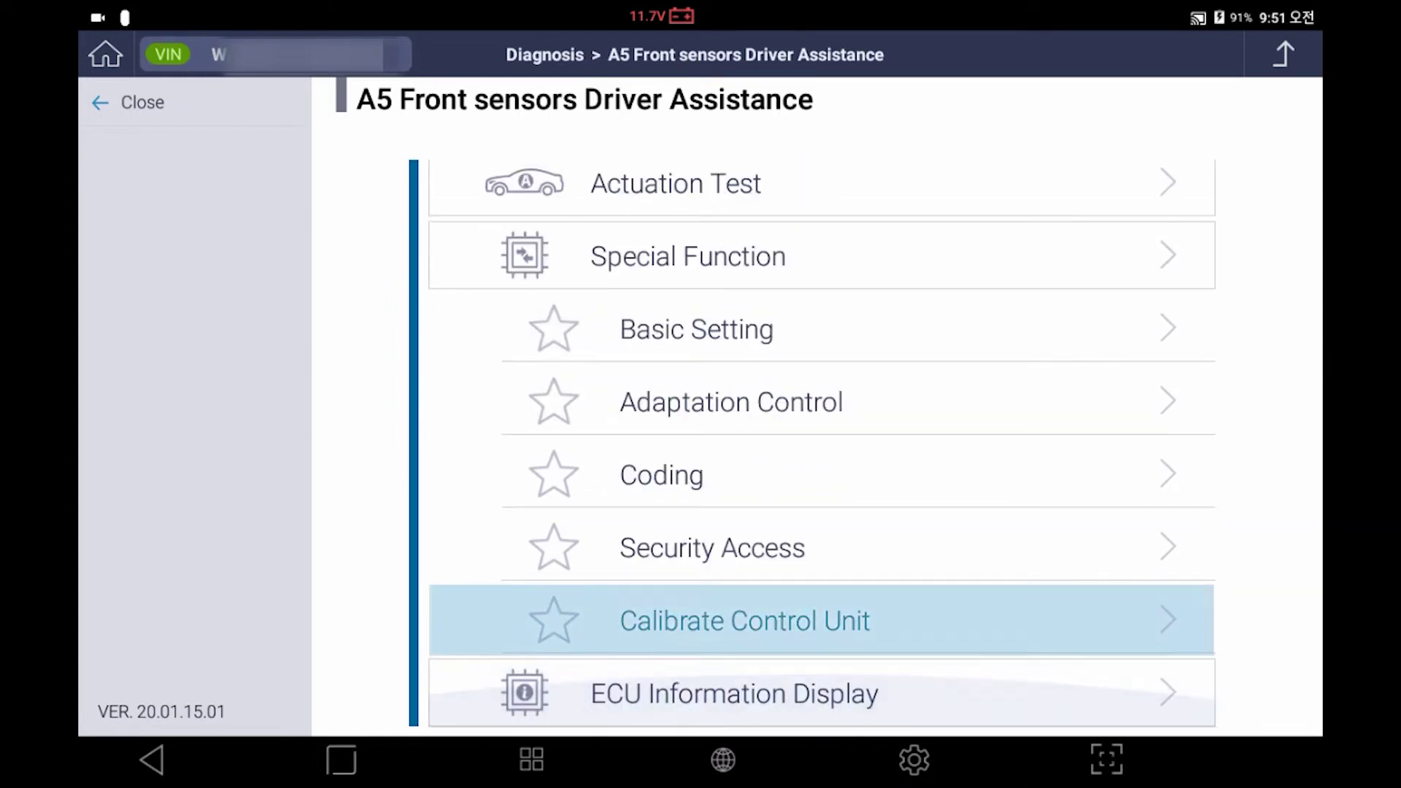
pyautogui.click(745, 626)
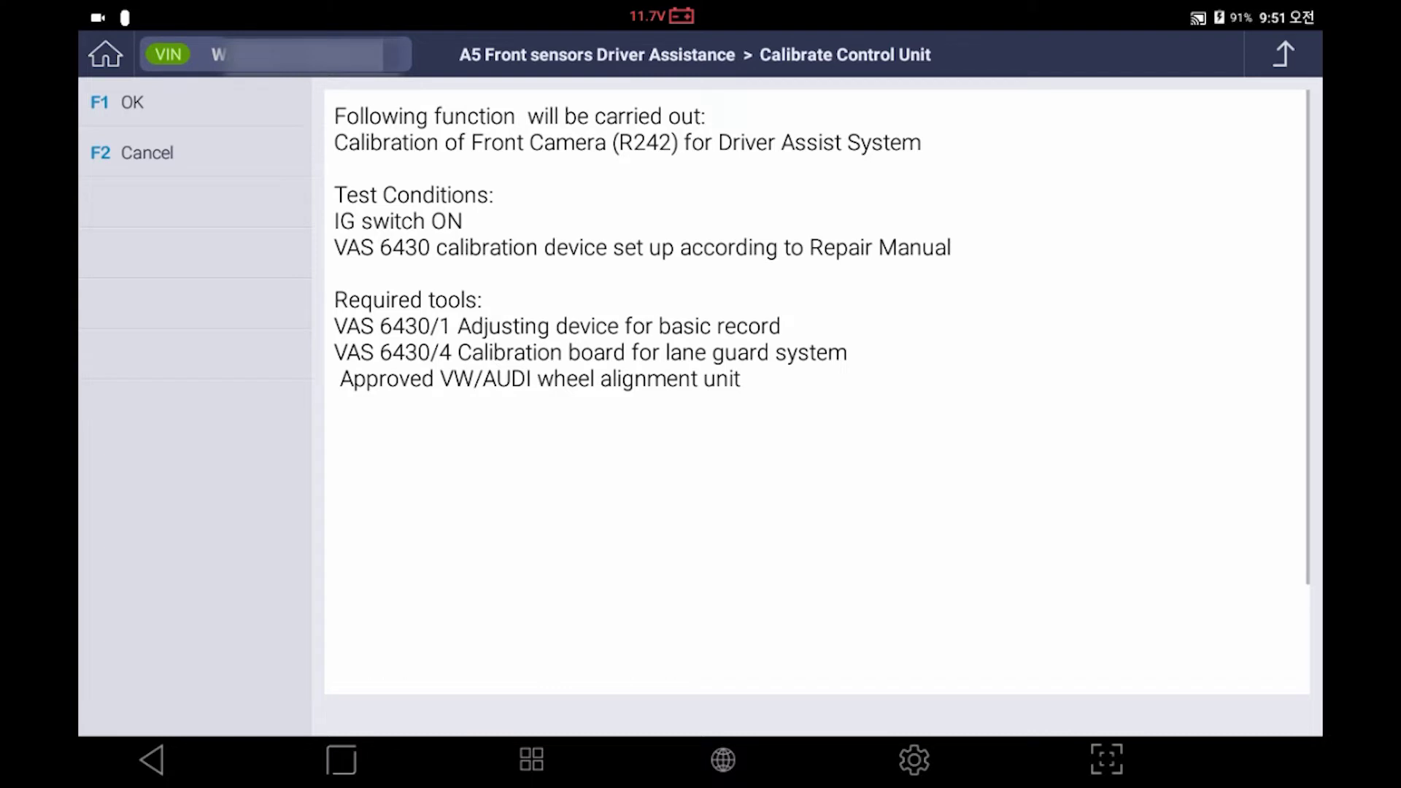
# Acknowledge the test conditions, start prompt, VAS 6430 setup and workshop identification pages.
pyautogui.click(152, 107)
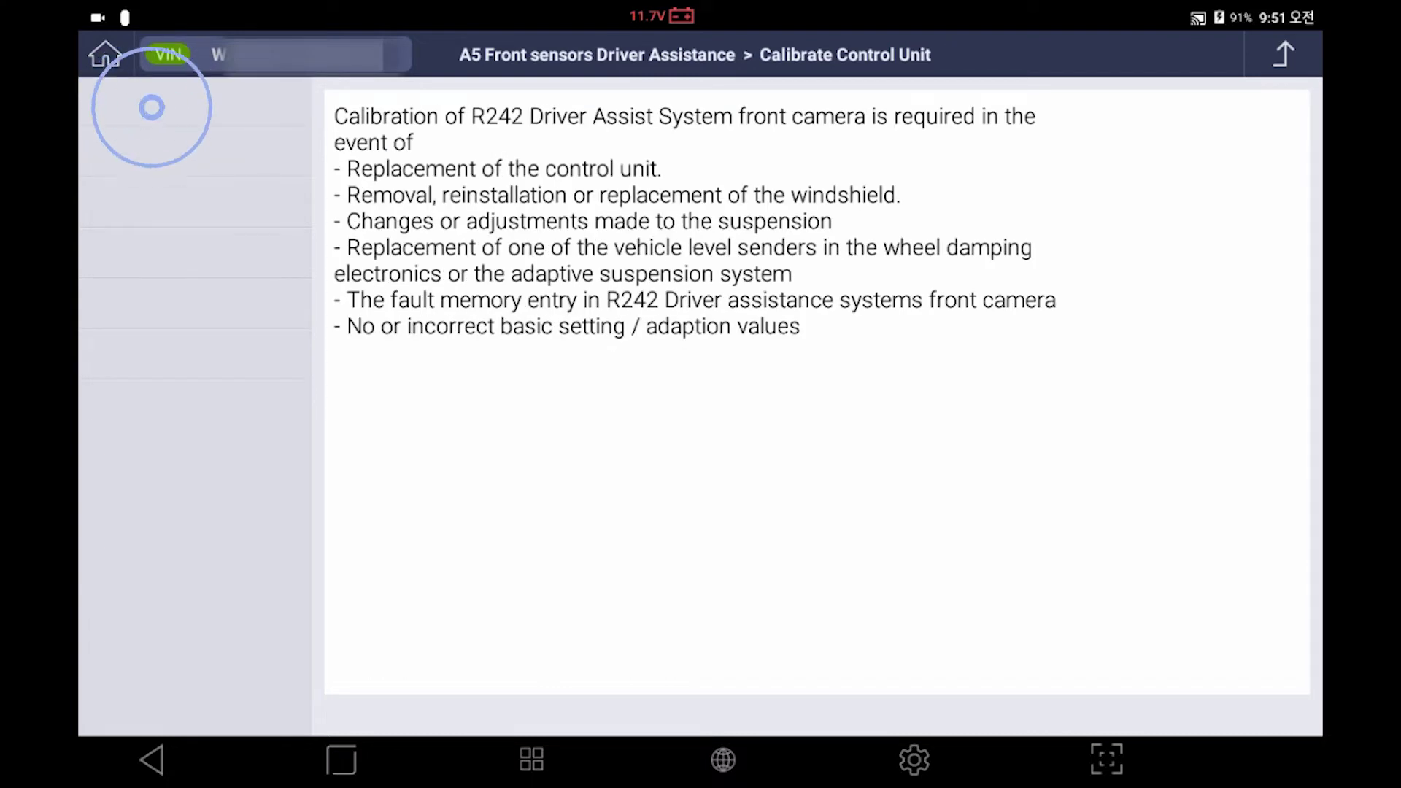
pyautogui.click(152, 106)
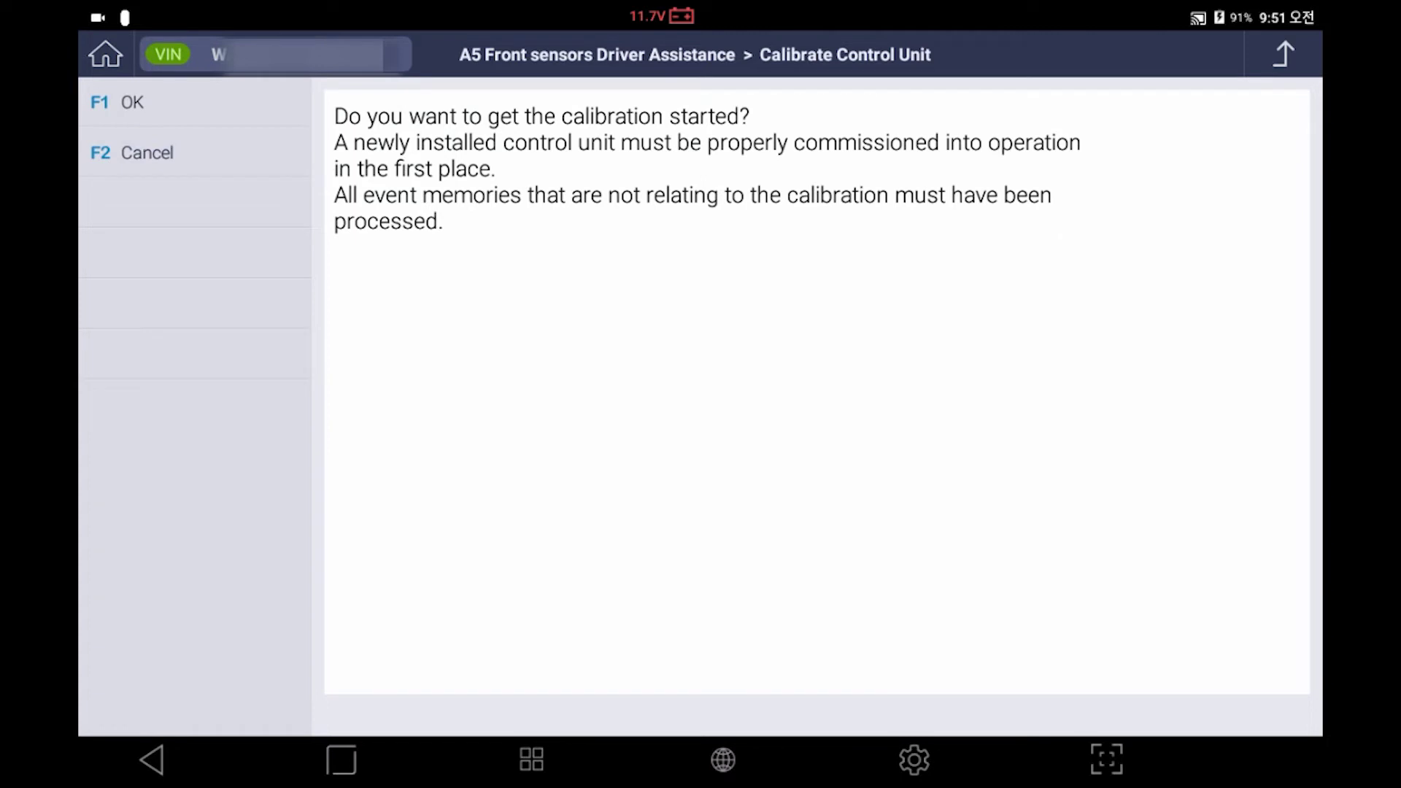
pyautogui.click(151, 106)
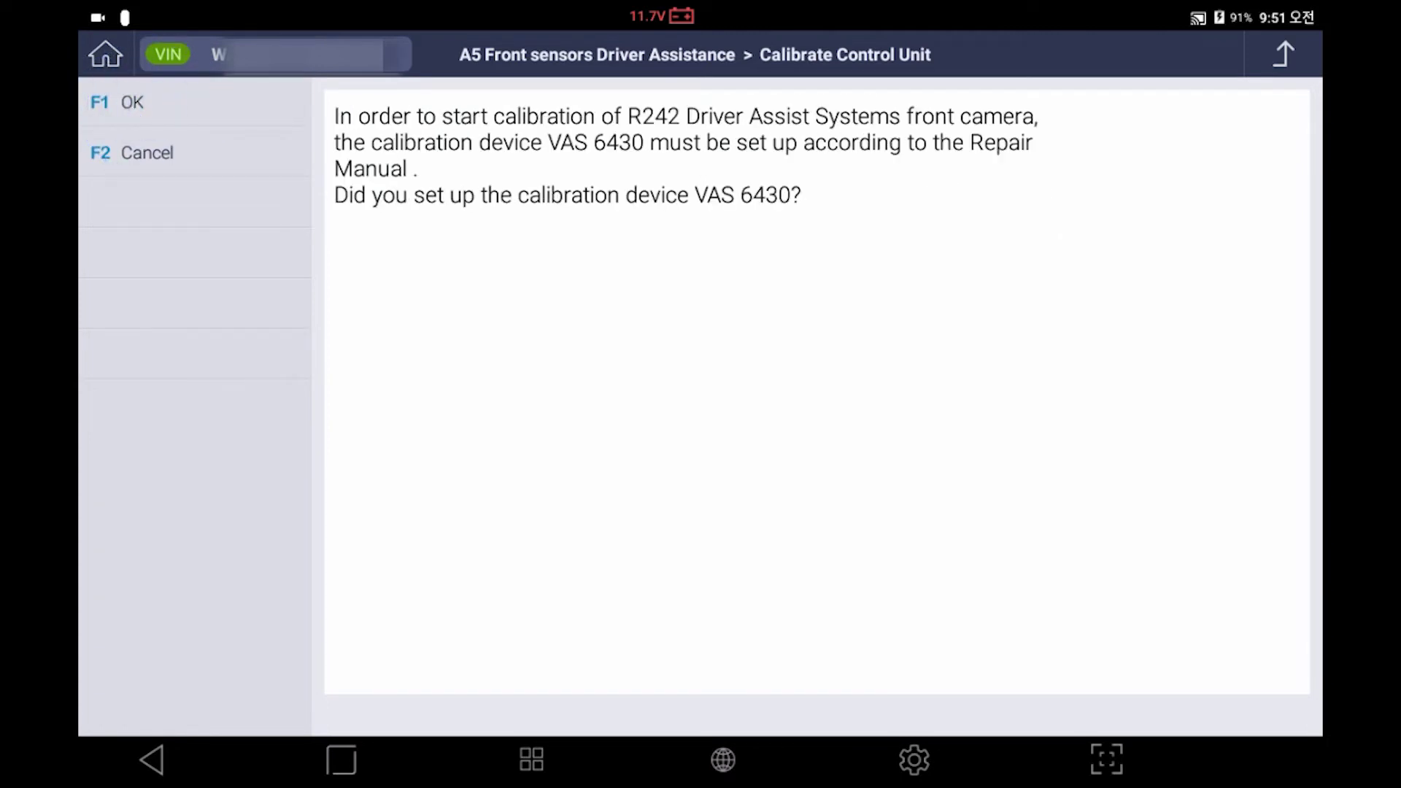
pyautogui.click(152, 106)
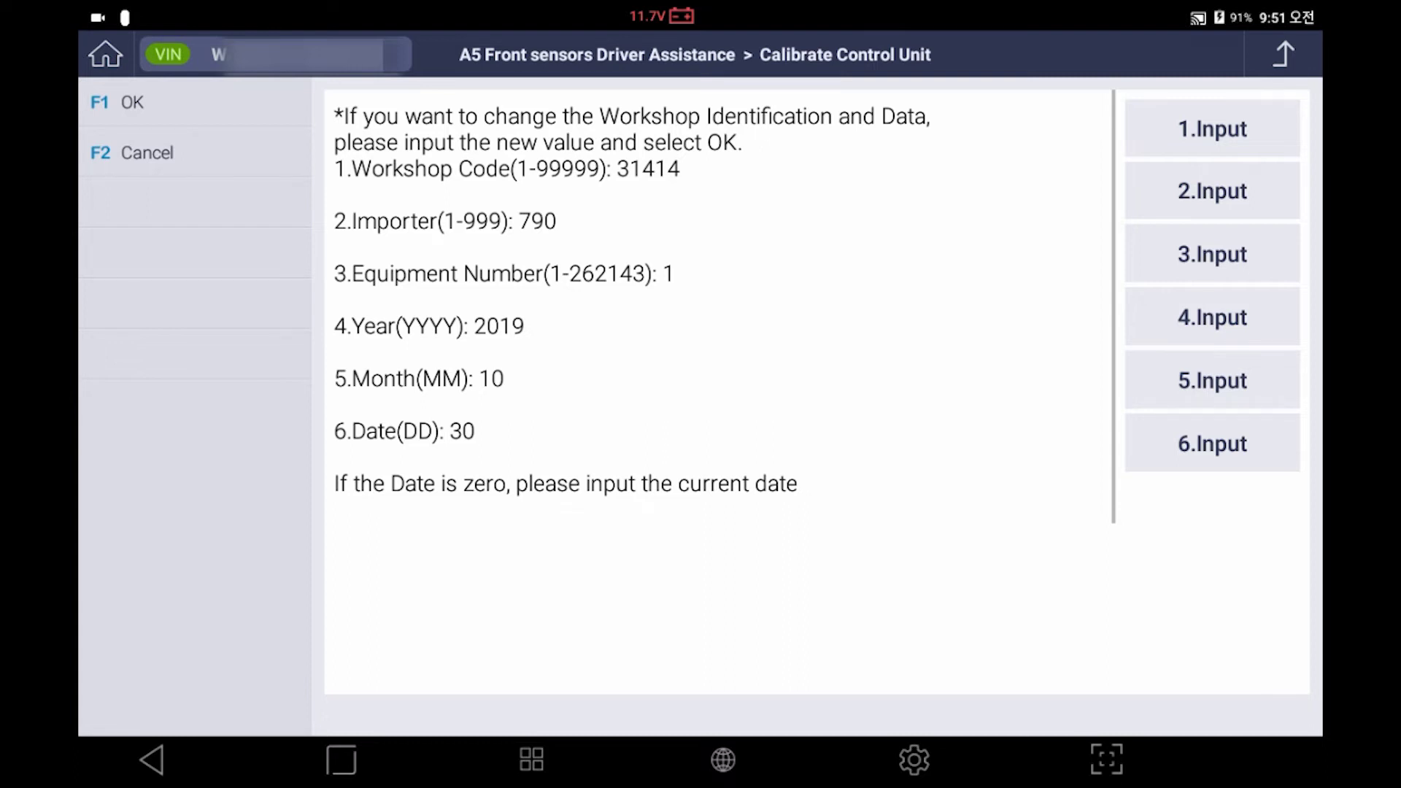
pyautogui.click(146, 105)
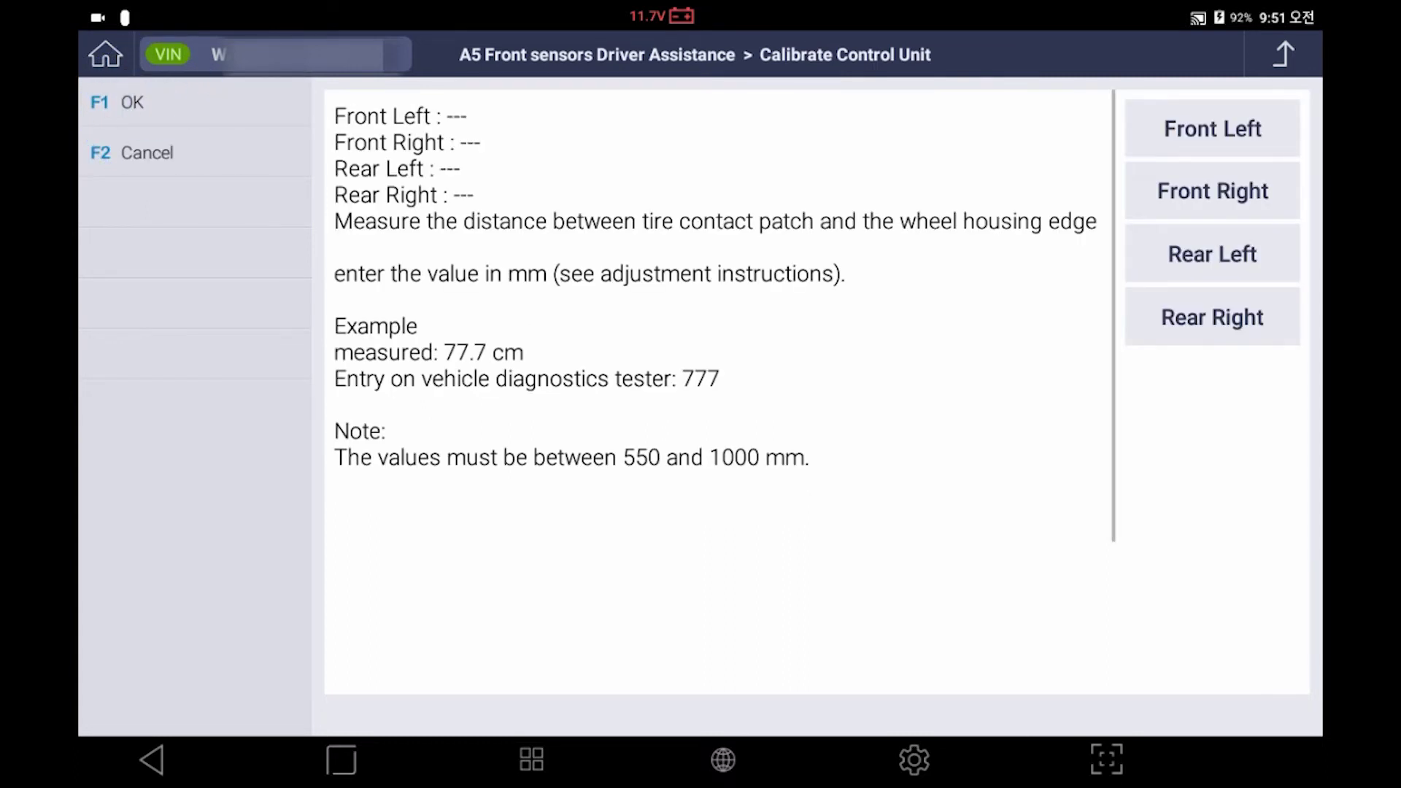
# Enter 800 mm as the Front Left and Front Right wheel housing distances.
pyautogui.click(1212, 128)
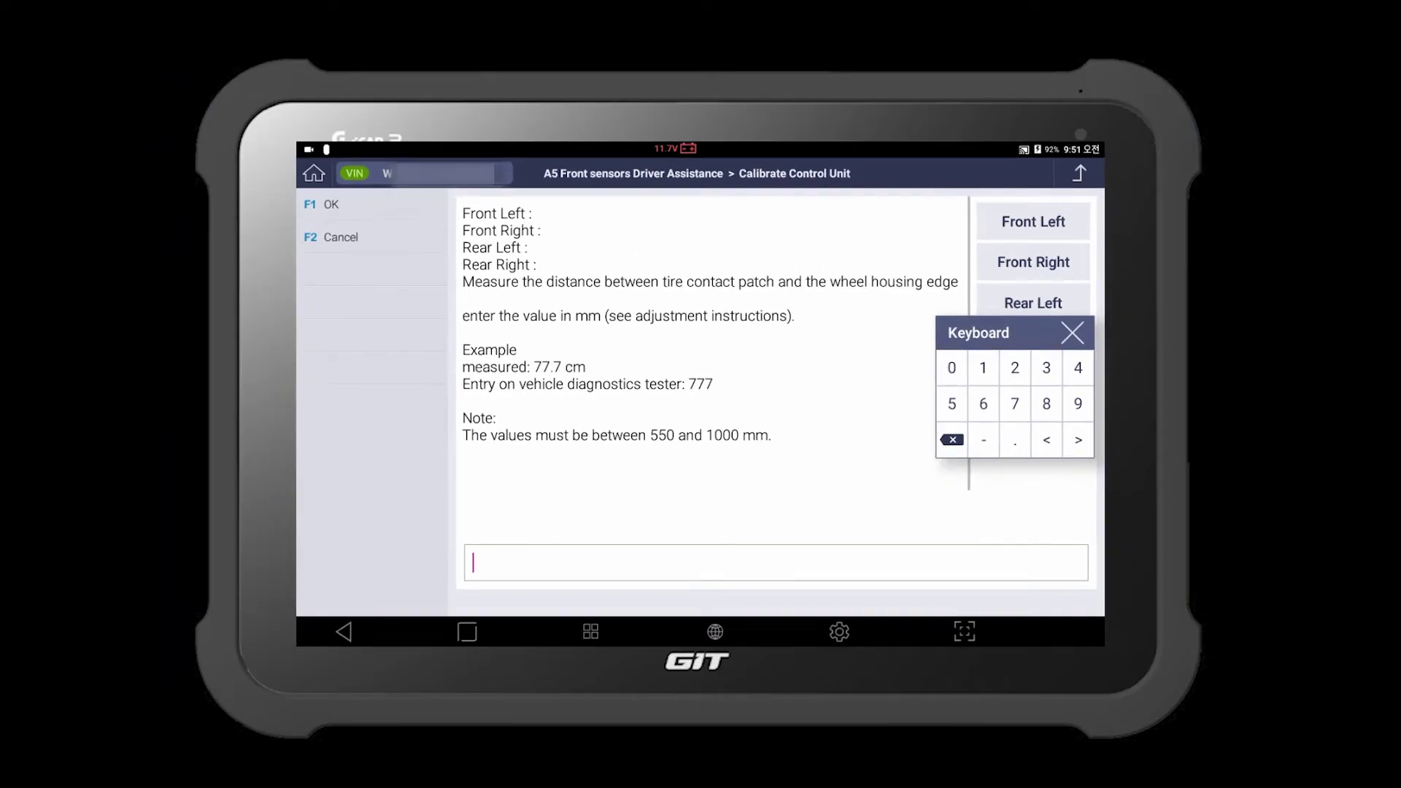
pyautogui.click(1028, 402)
pyautogui.click(938, 369)
pyautogui.click(939, 368)
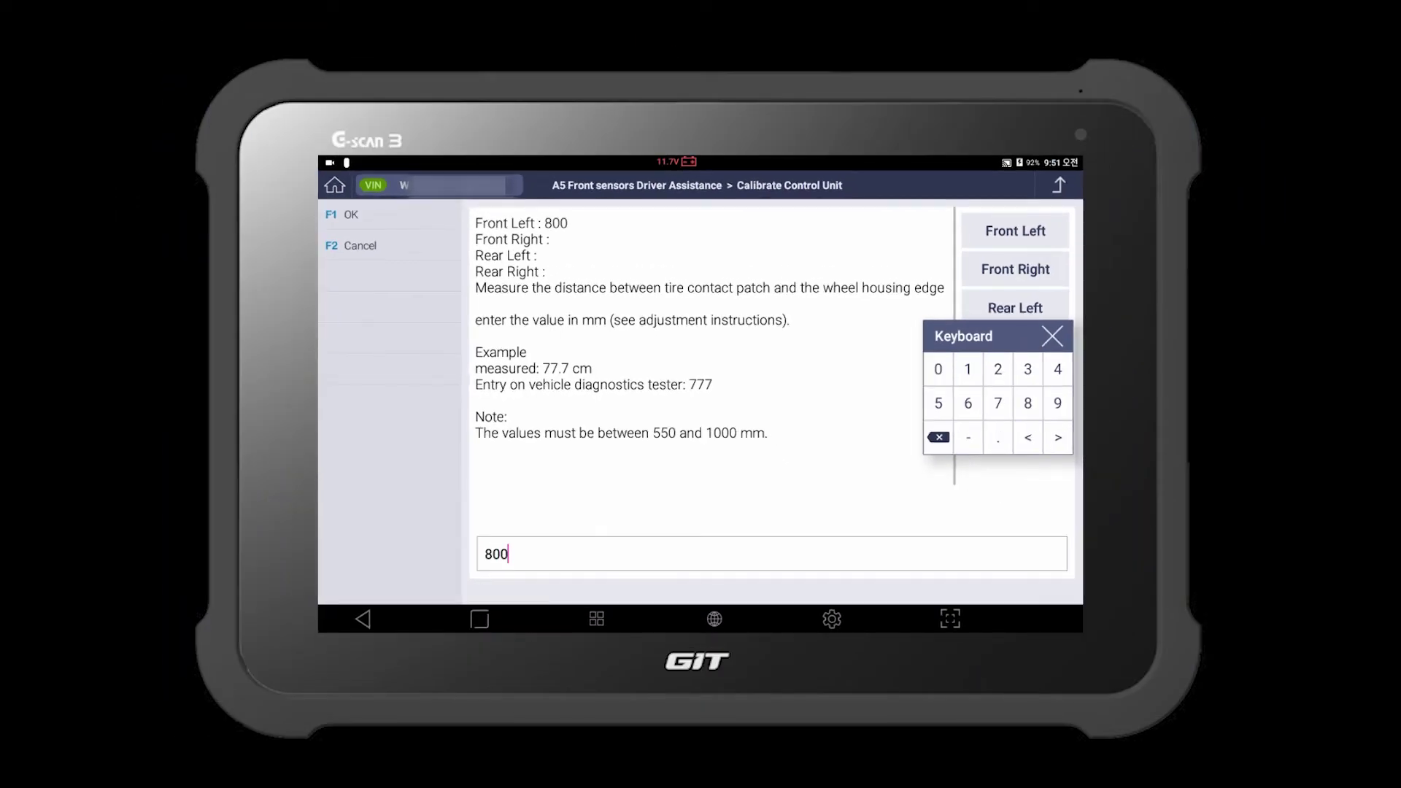
pyautogui.click(1051, 335)
pyautogui.click(1015, 269)
pyautogui.click(1028, 403)
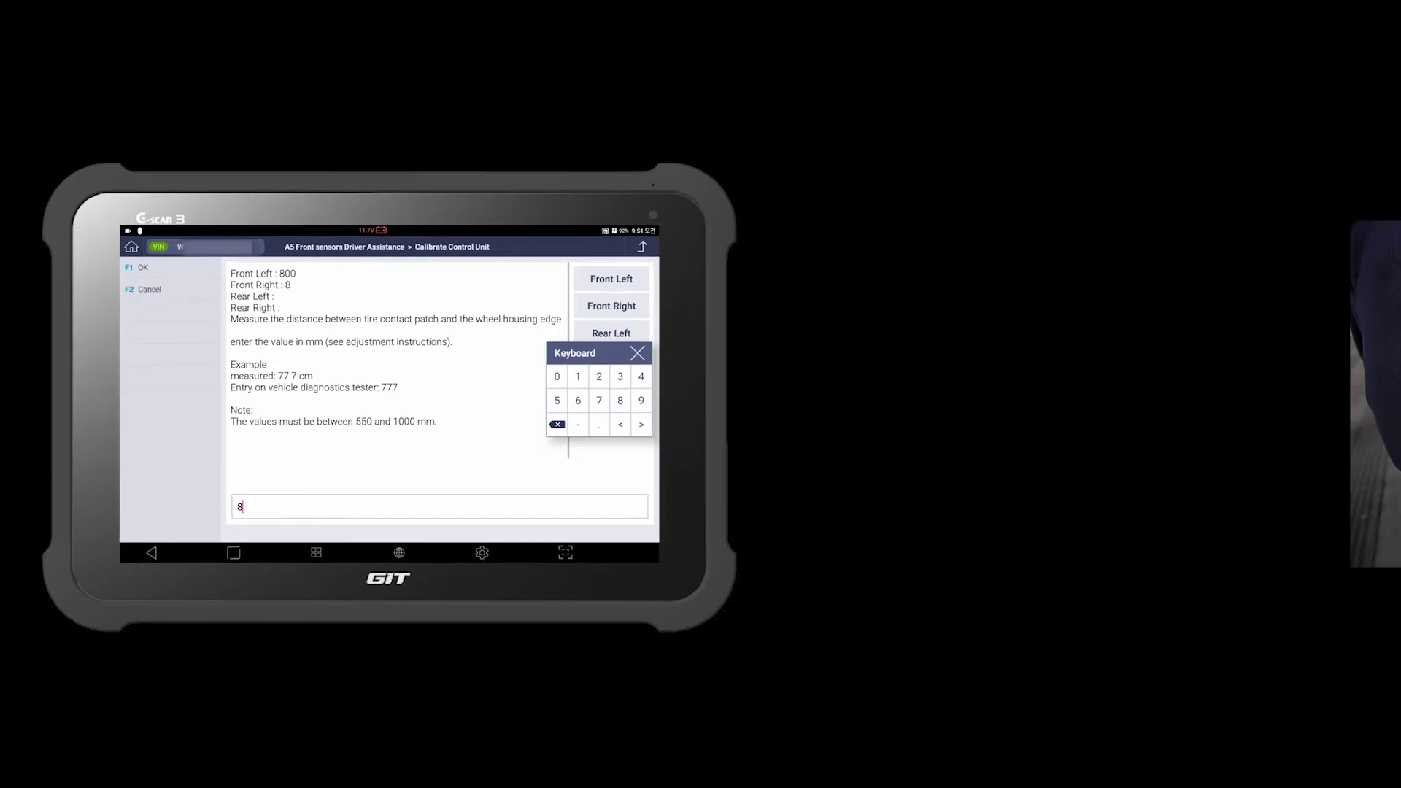
pyautogui.click(939, 368)
# Enter 800 mm for Rear Left and Rear Right, then submit all four distances.
pyautogui.click(620, 354)
pyautogui.click(594, 334)
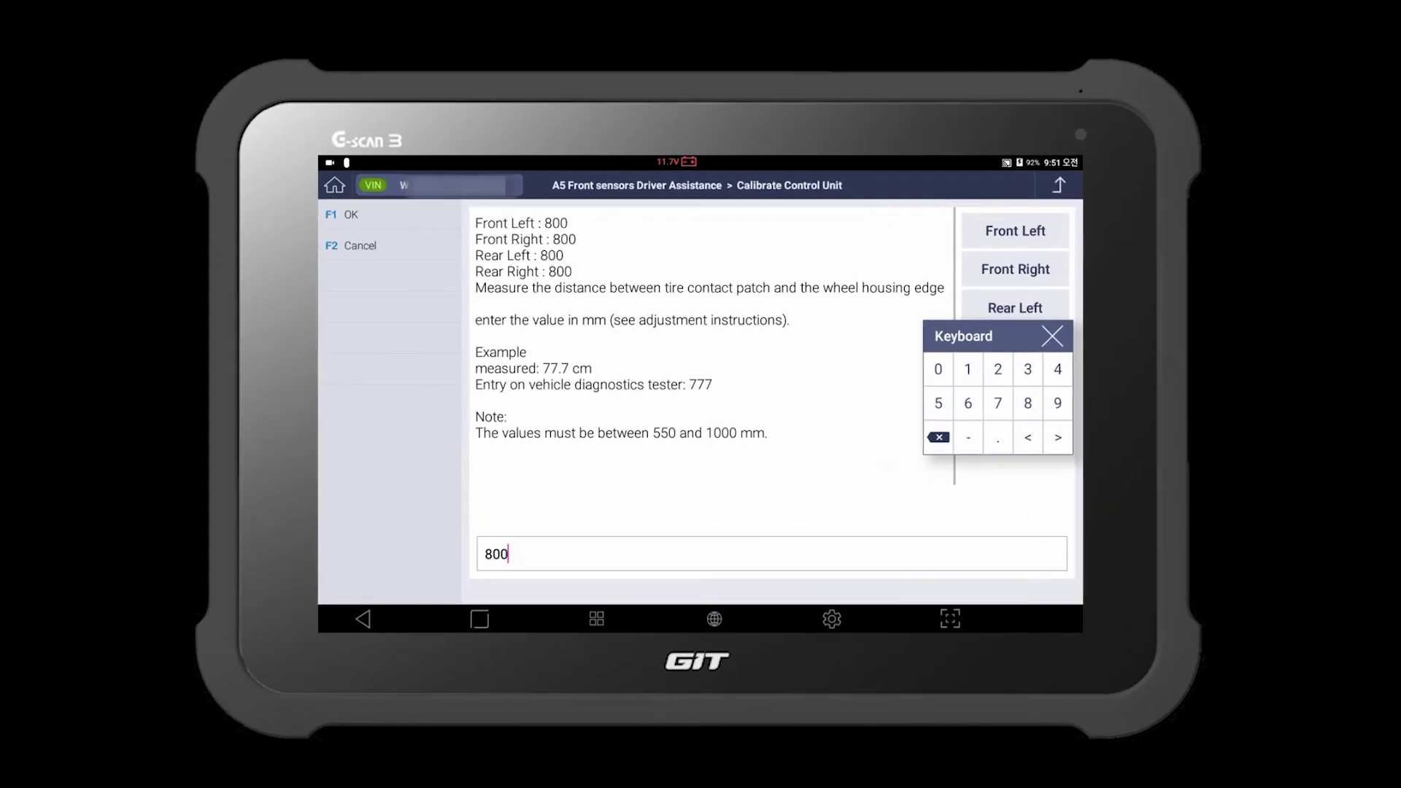
pyautogui.click(1051, 336)
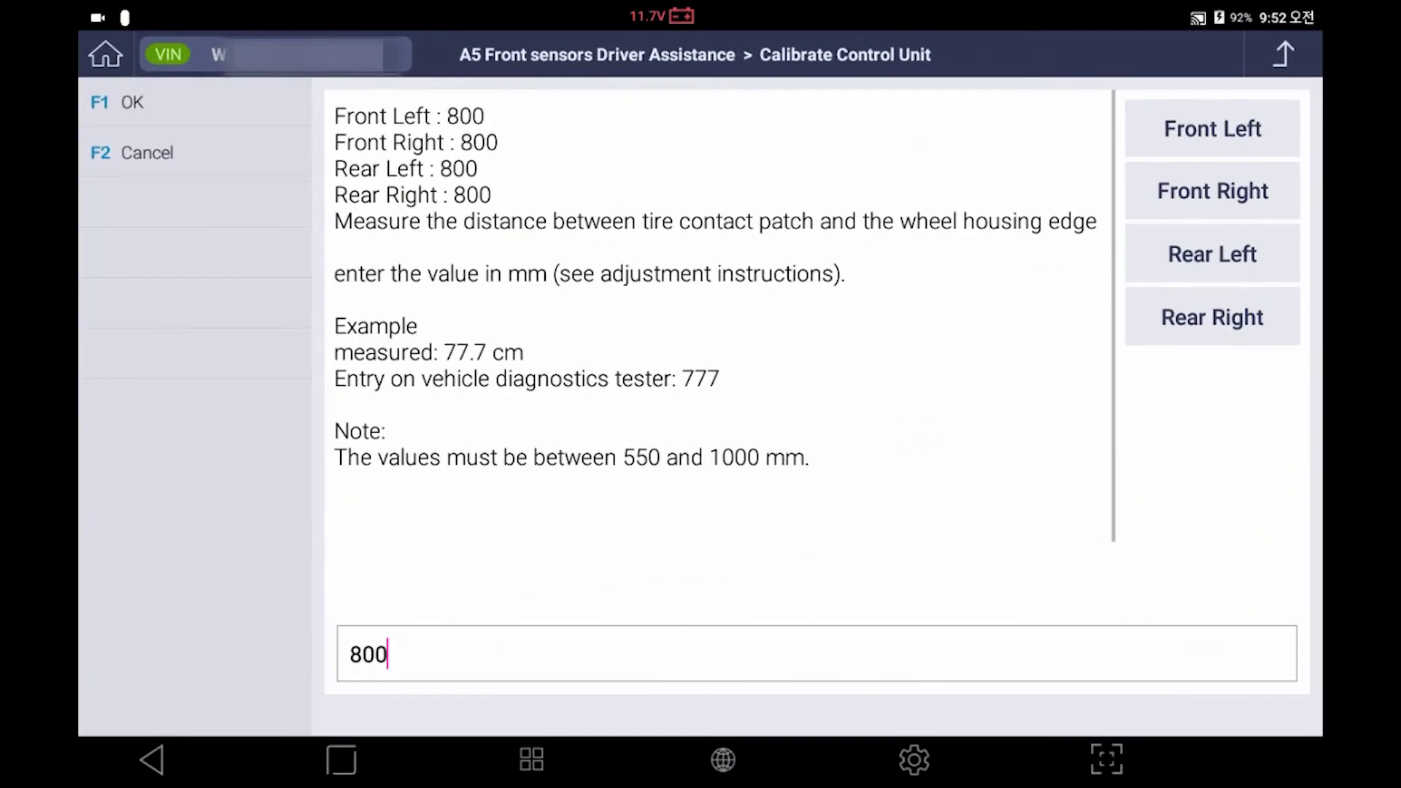
pyautogui.click(354, 215)
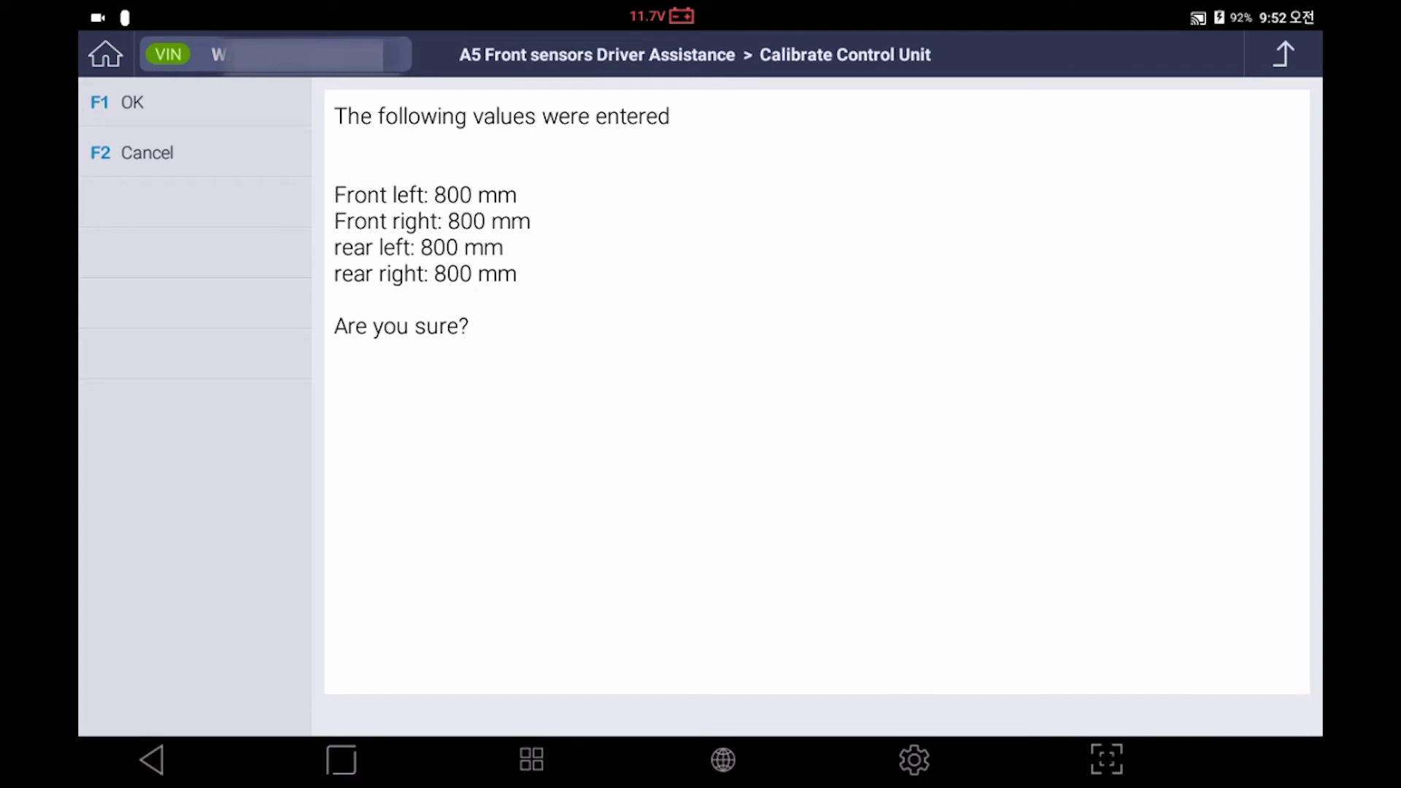
# Confirm the 800 mm values, accept the results, and acknowledge the ignition off/on cycle and success message.
pyautogui.click(172, 101)
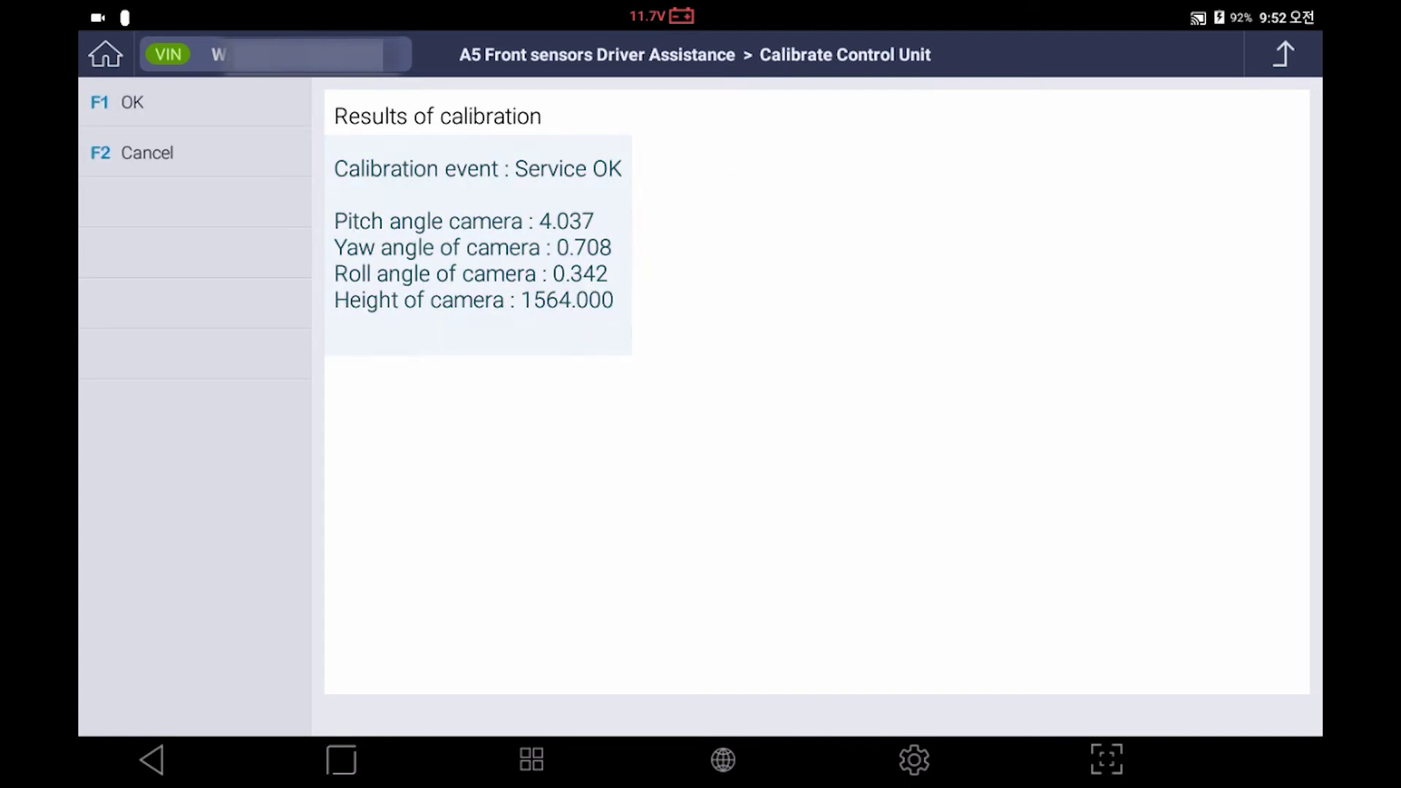
pyautogui.click(168, 102)
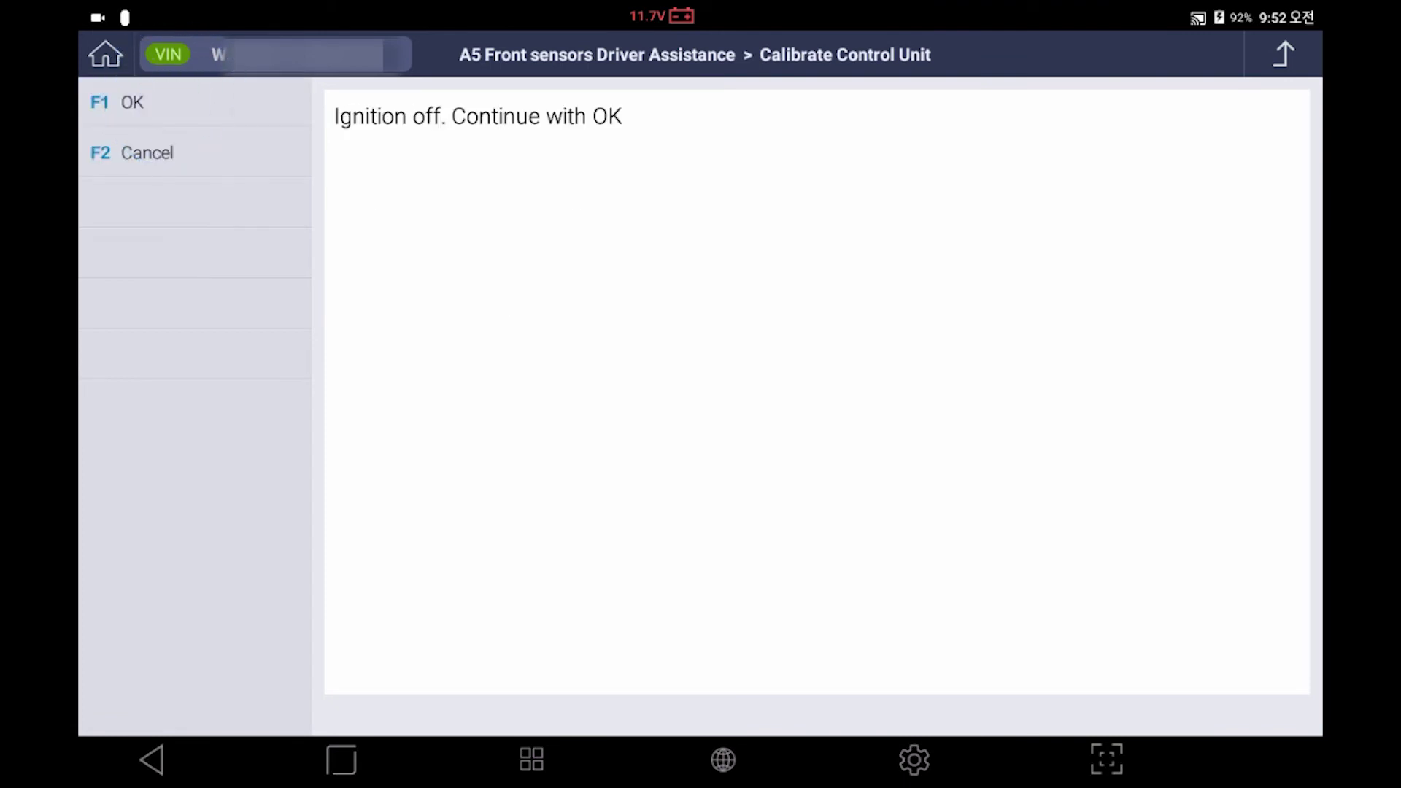
pyautogui.click(170, 98)
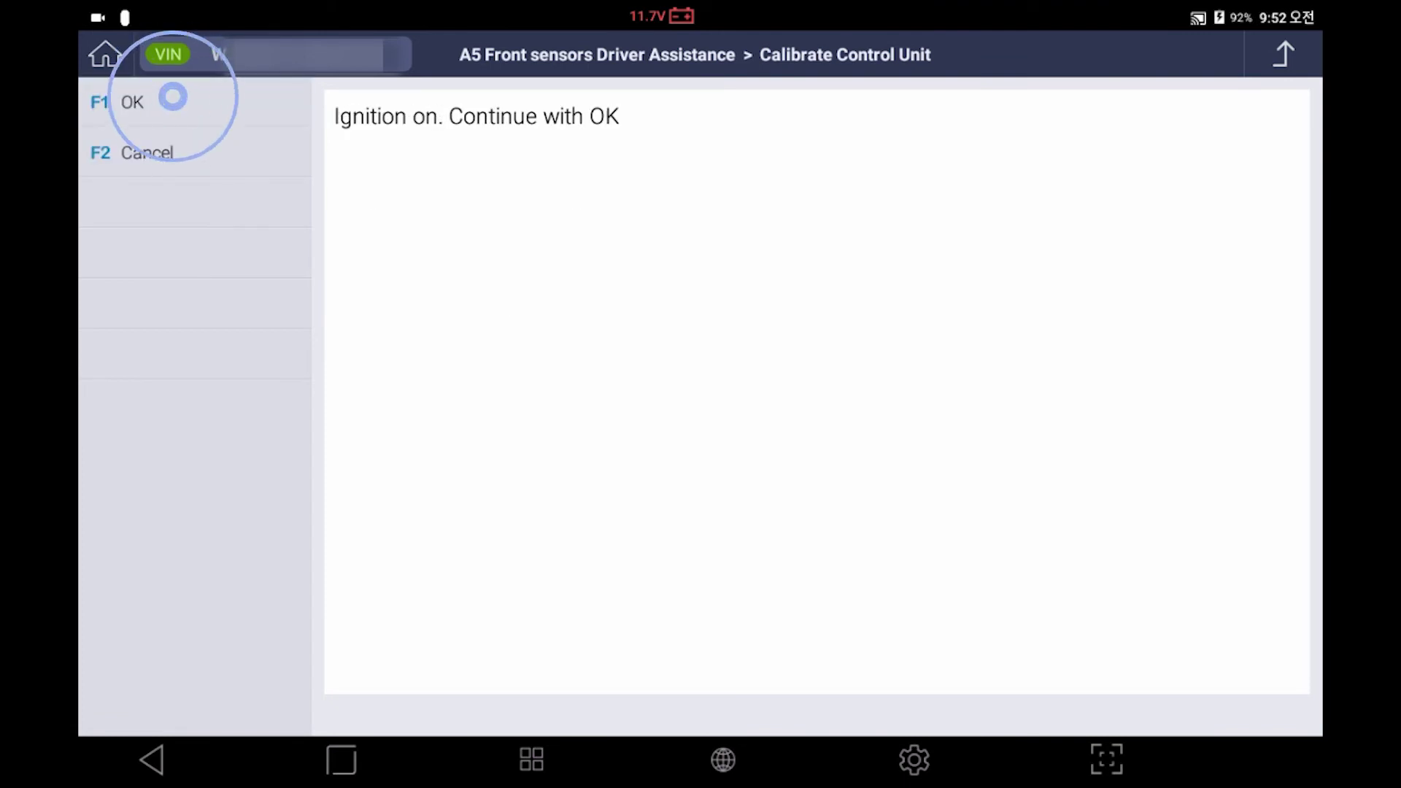
pyautogui.click(172, 98)
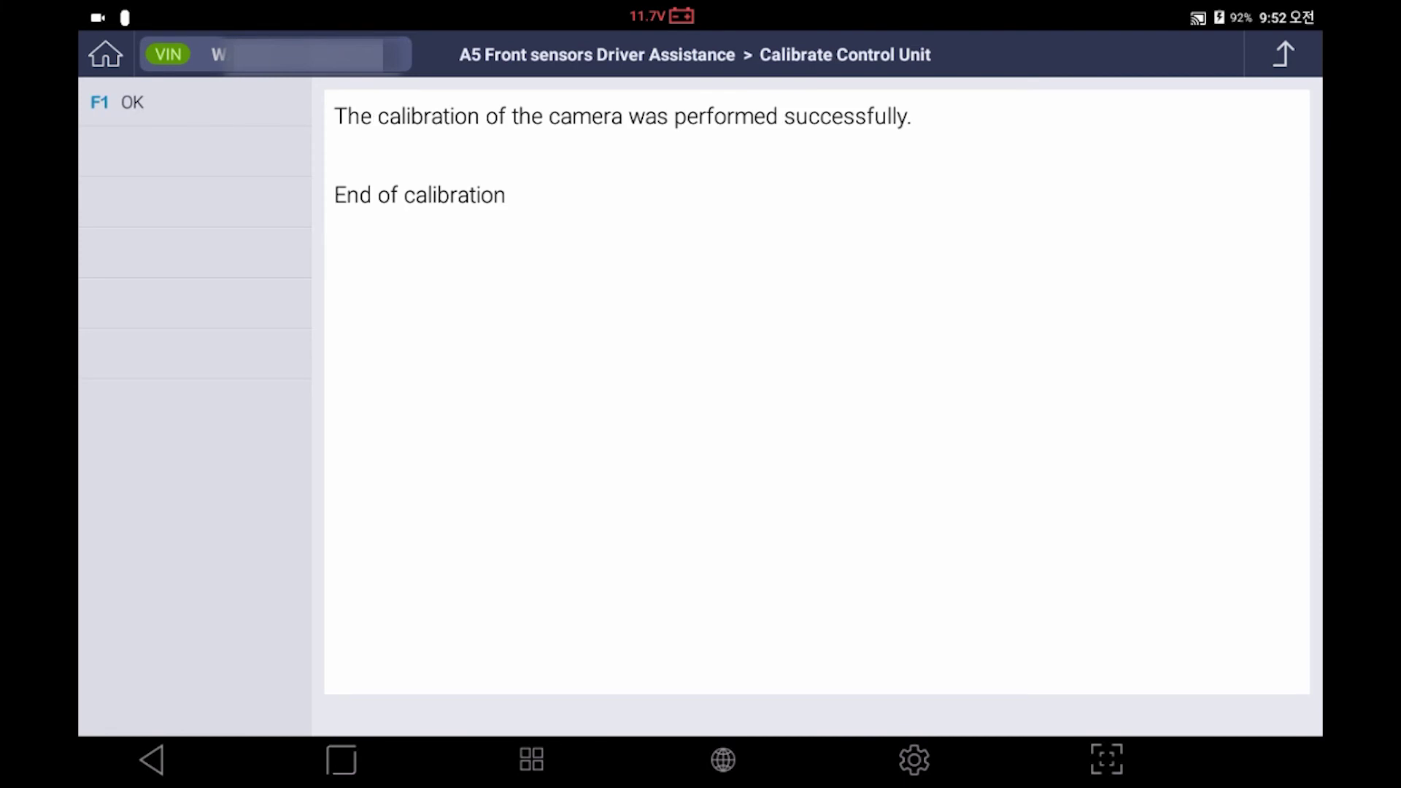
pyautogui.click(172, 102)
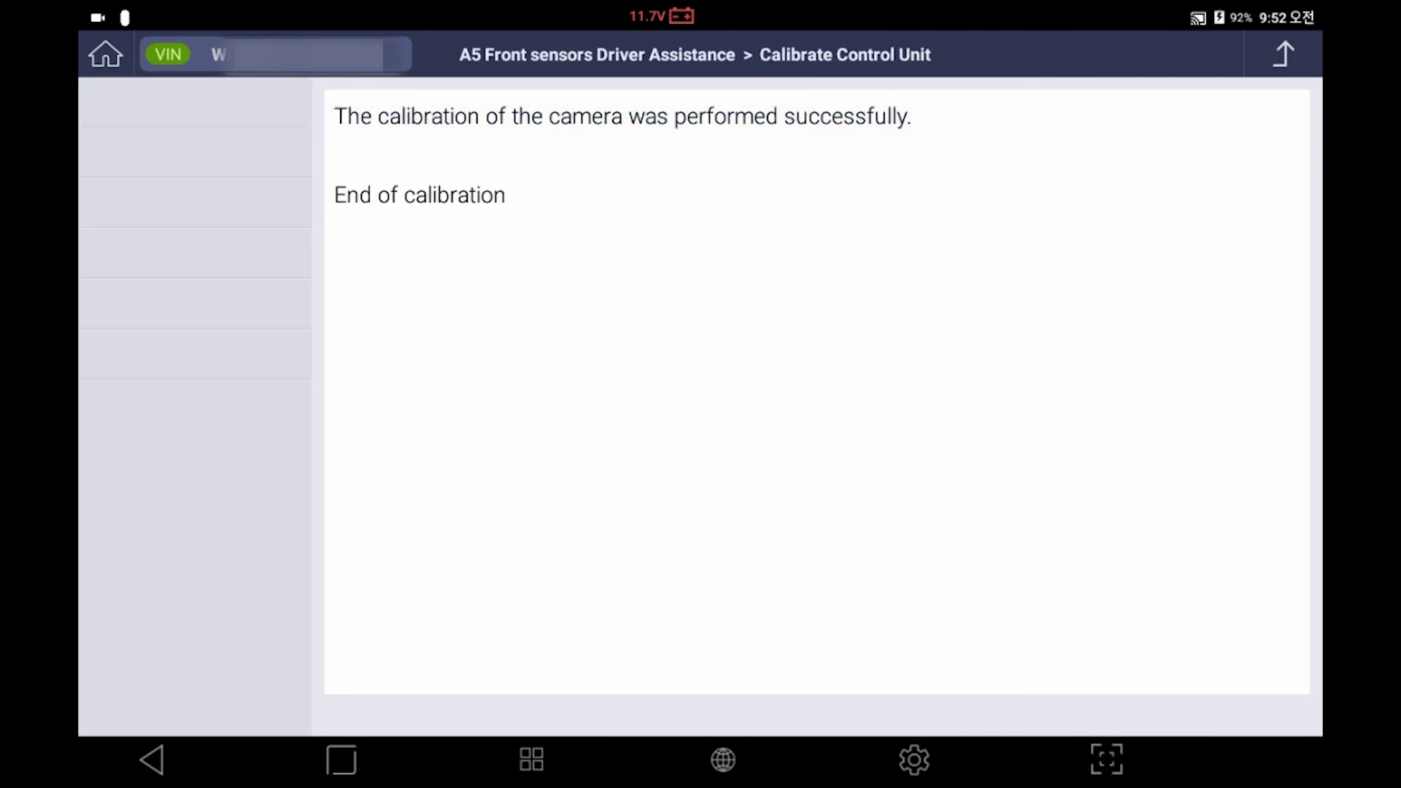